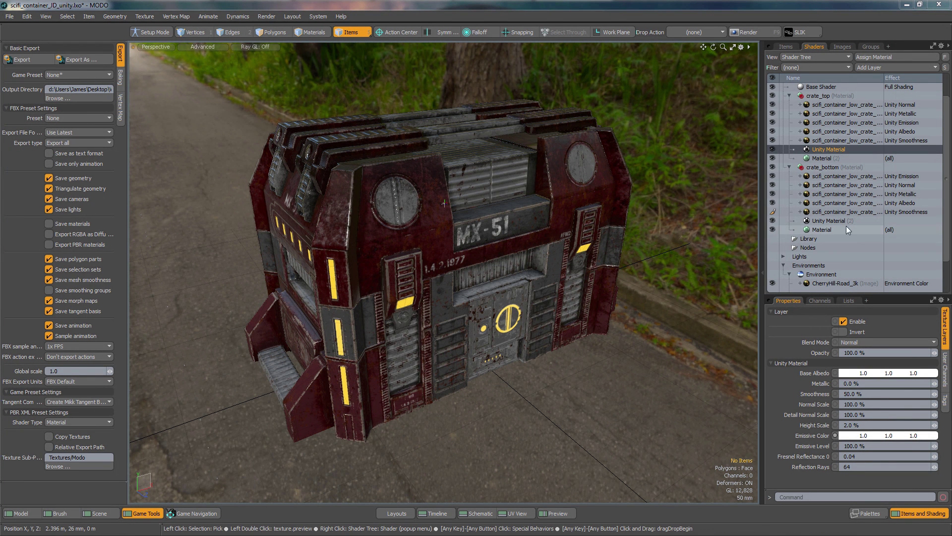
# - Show the Unity Metallic texture layer of crate_bottom's Unity Material in Properties
pyautogui.click(795, 221)
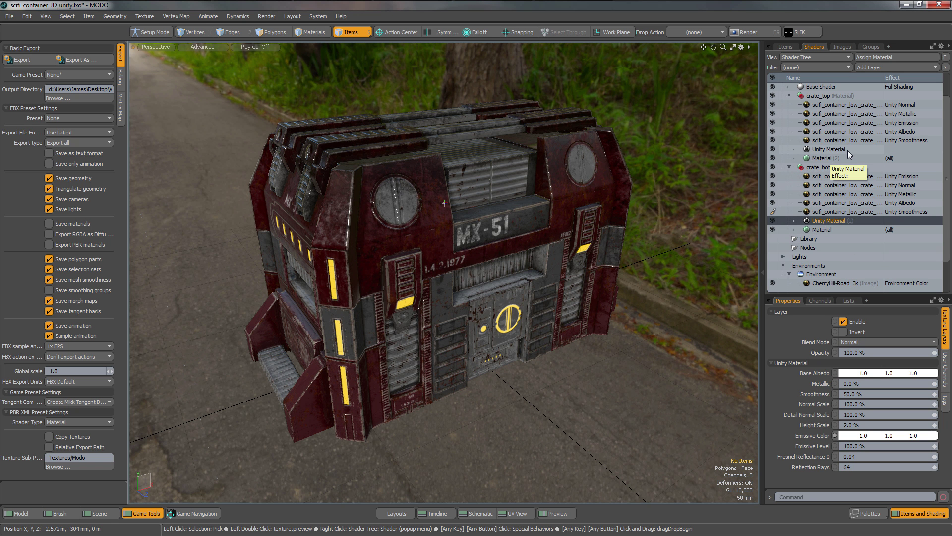
pyautogui.click(833, 212)
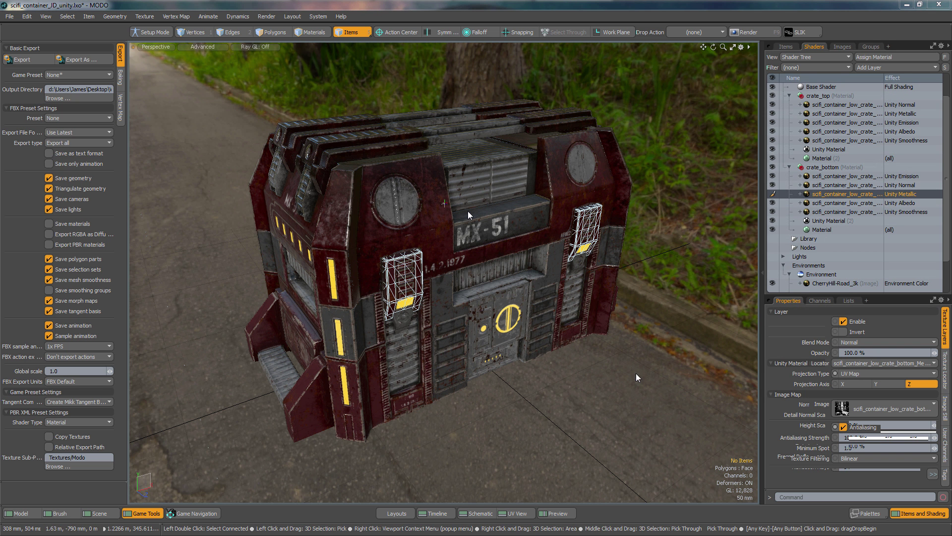
# - Set the FBX export preset to Unity with Copy Textures and Relative Export Path enabled
pyautogui.keyDown('alt'); pyautogui.moveTo(603, 397); pyautogui.dragTo(527, 399); pyautogui.keyUp('alt')
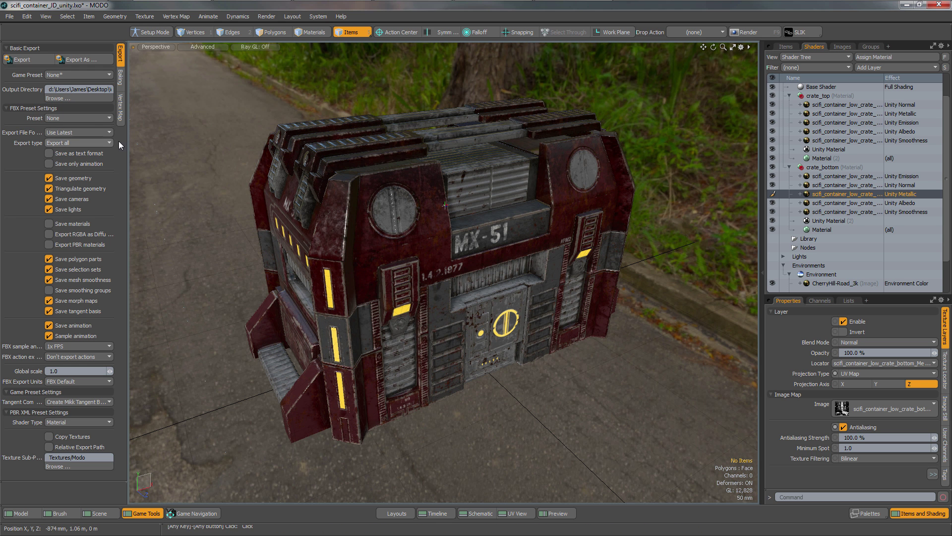
pyautogui.click(81, 117)
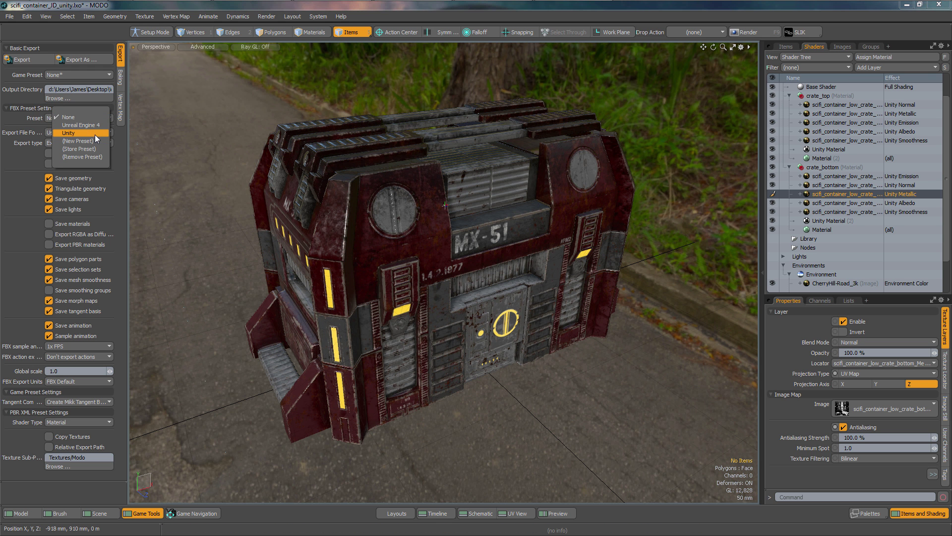
pyautogui.click(95, 134)
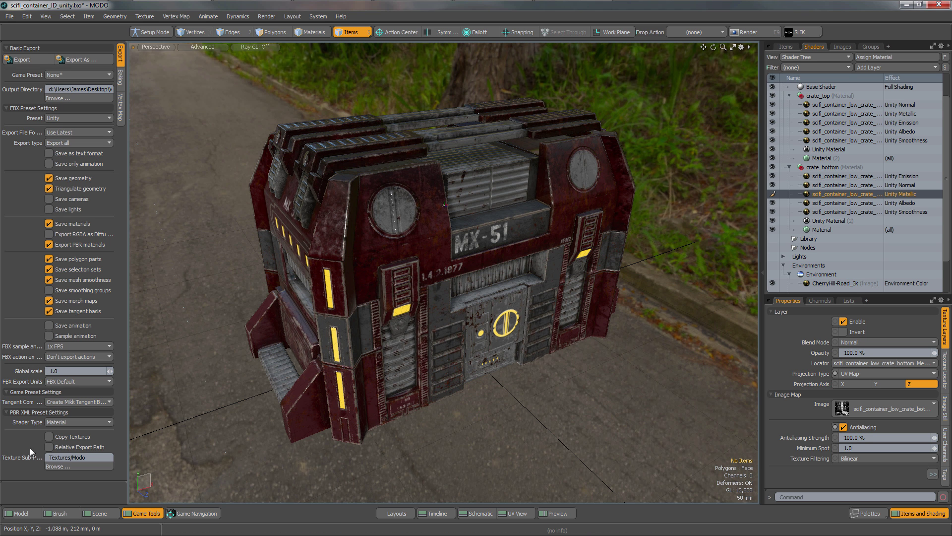
pyautogui.click(49, 437)
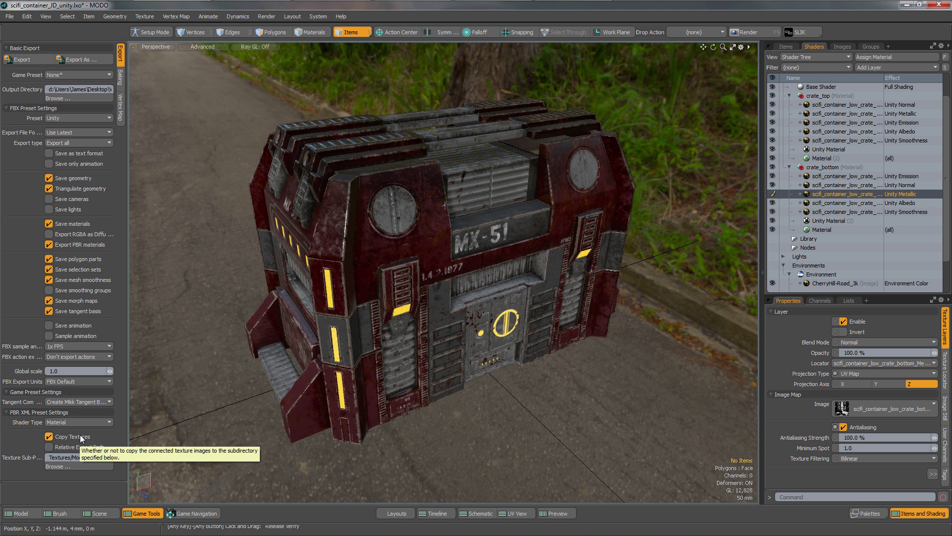
pyautogui.click(48, 447)
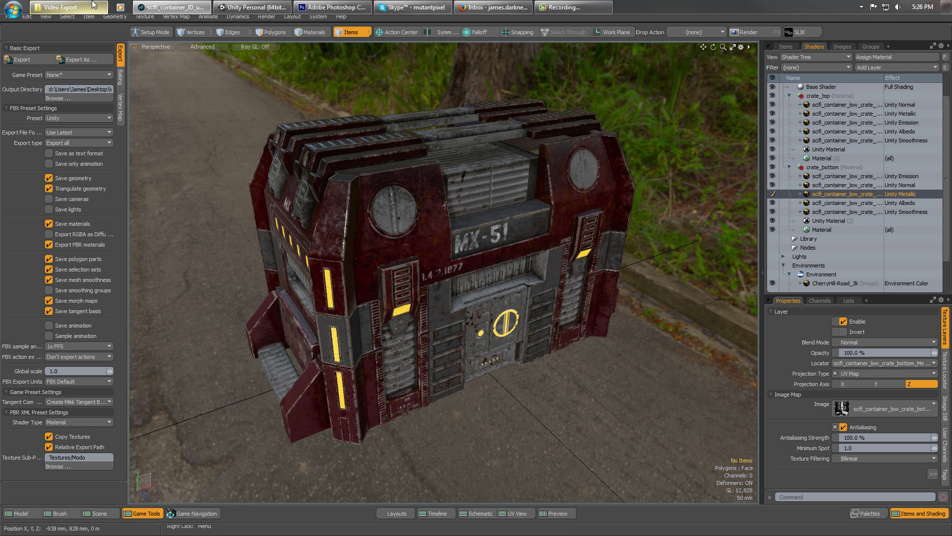
pyautogui.click(90, 5)
pyautogui.click(349, 184)
pyautogui.doubleClick(350, 185)
pyautogui.doubleClick(353, 185)
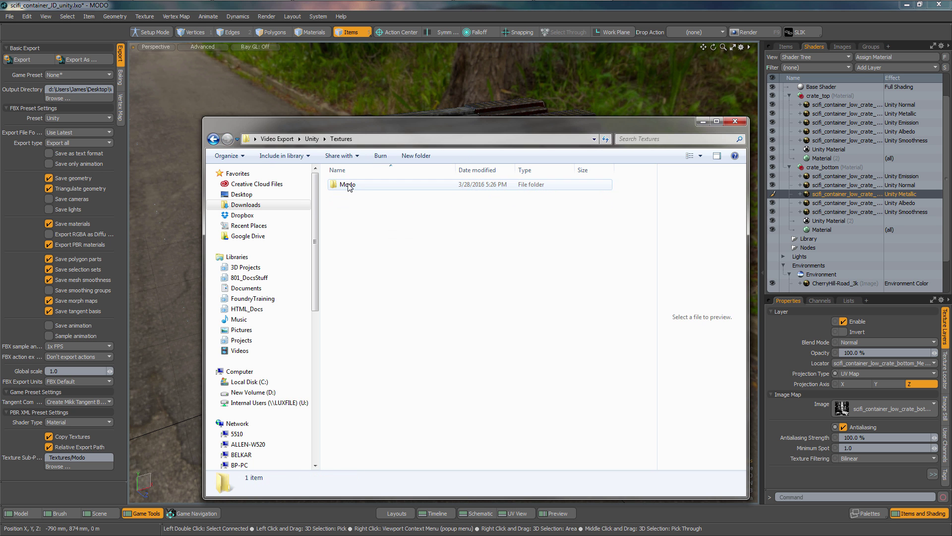
pyautogui.doubleClick(356, 186)
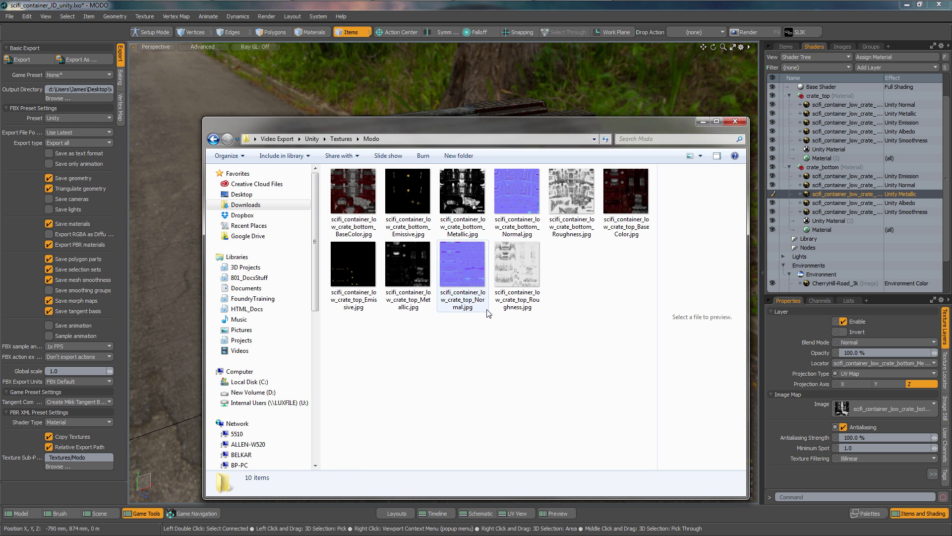
pyautogui.click(341, 139)
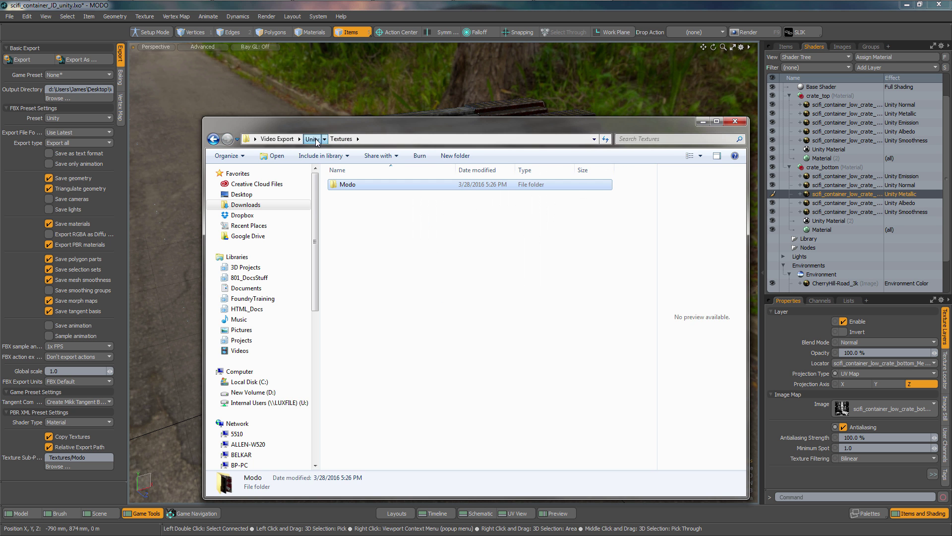
pyautogui.click(316, 140)
pyautogui.click(375, 195)
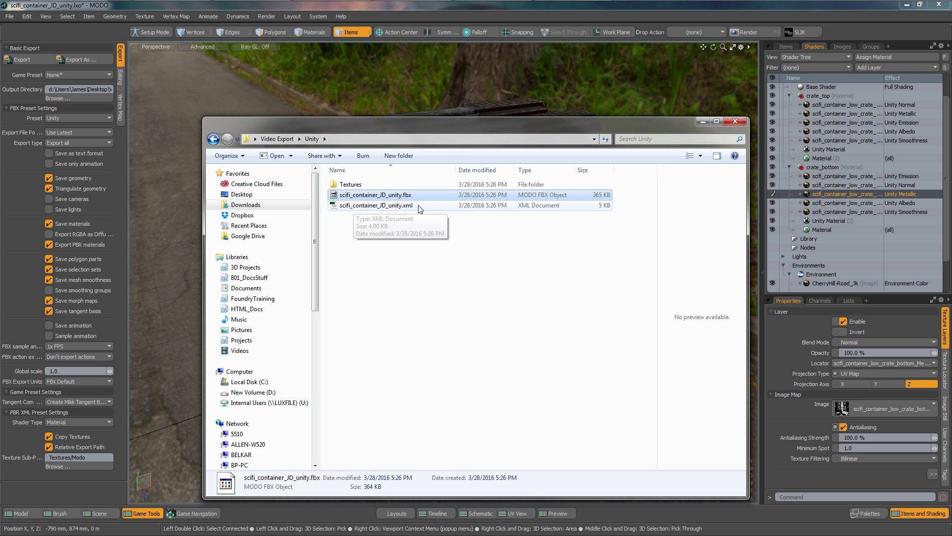
pyautogui.click(394, 208)
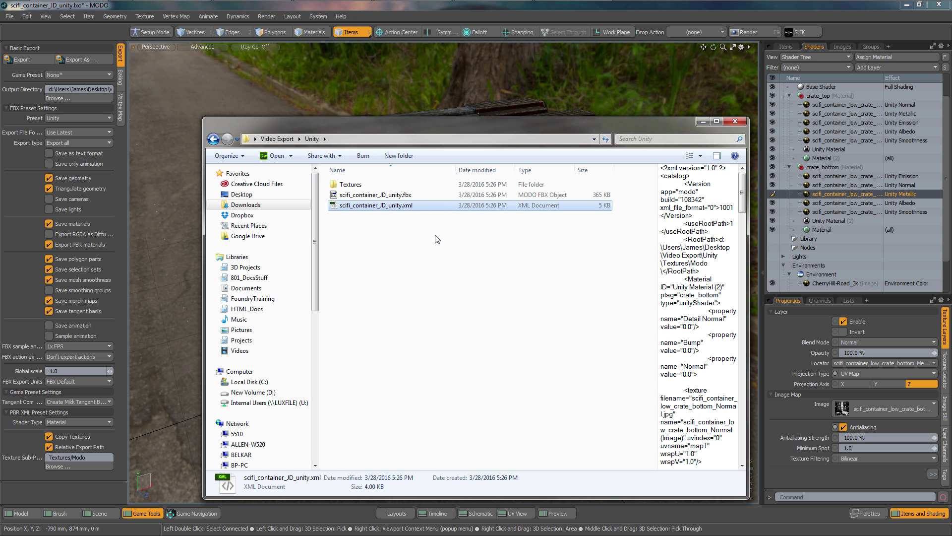
pyautogui.click(385, 196)
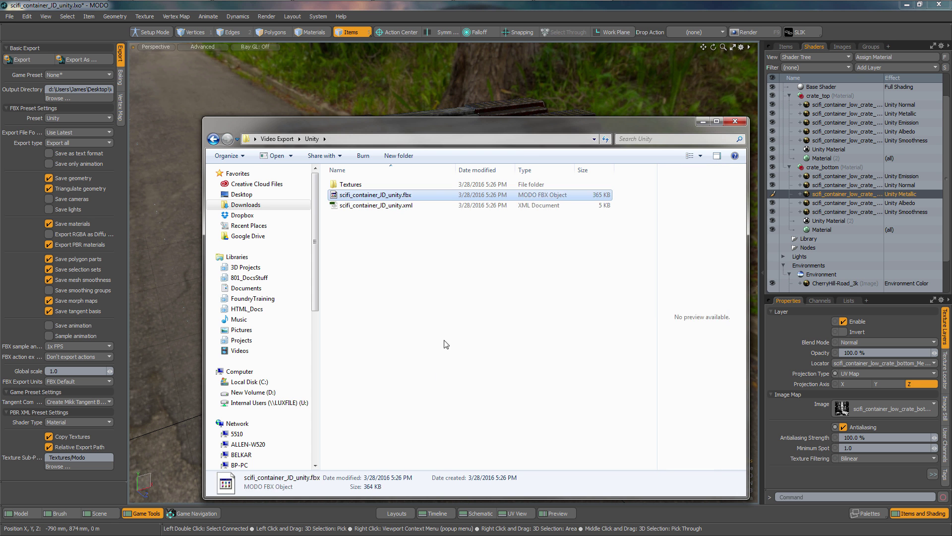
# - Switch to Unity and create a folder named Editor inside Assets
pyautogui.click(412, 10)
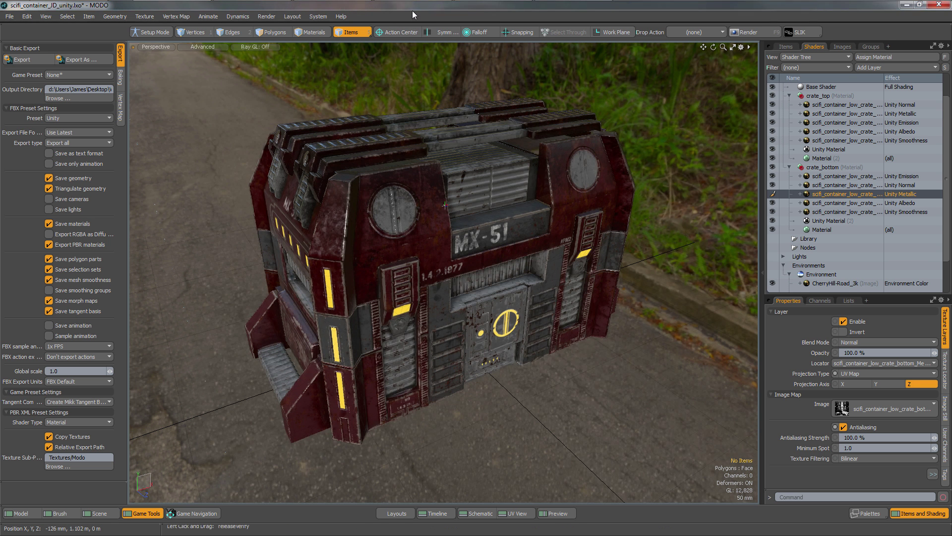
pyautogui.click(253, 6)
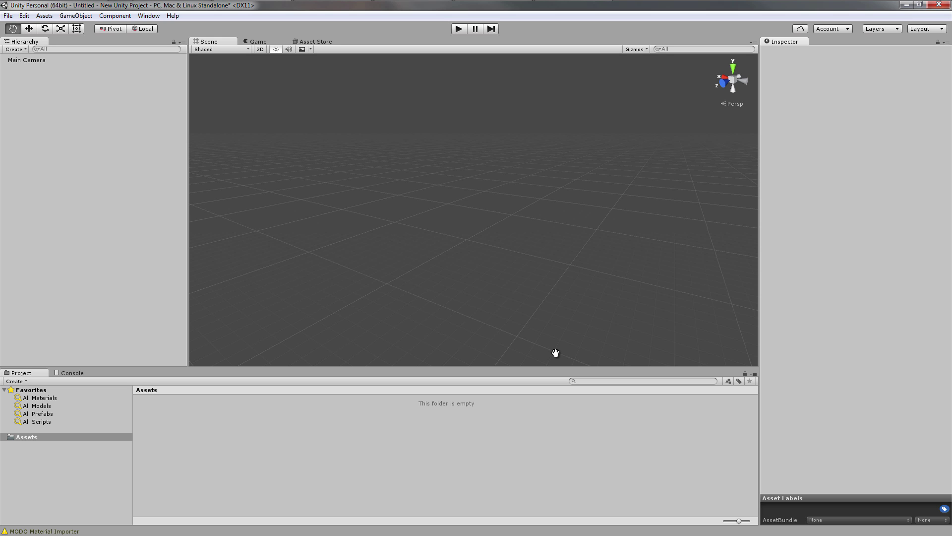
pyautogui.click(26, 444)
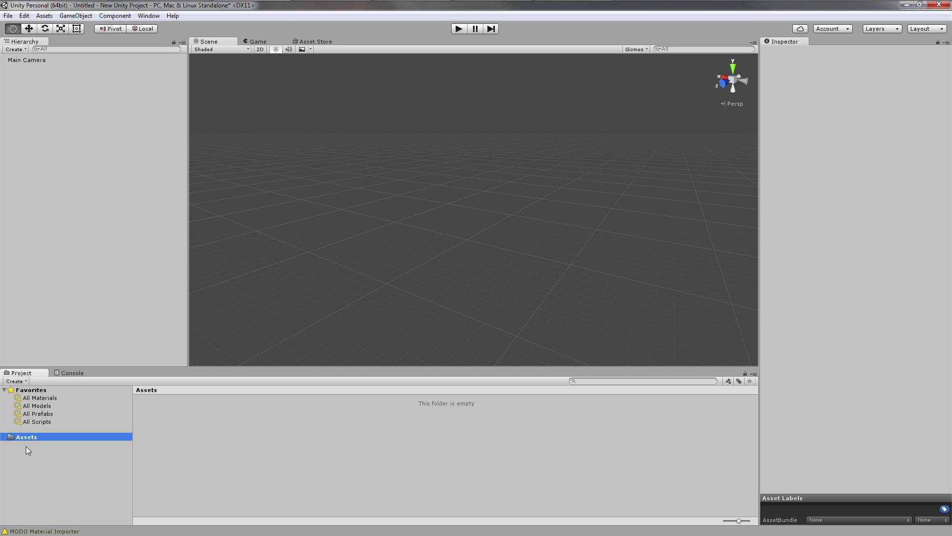
pyautogui.rightClick(180, 445)
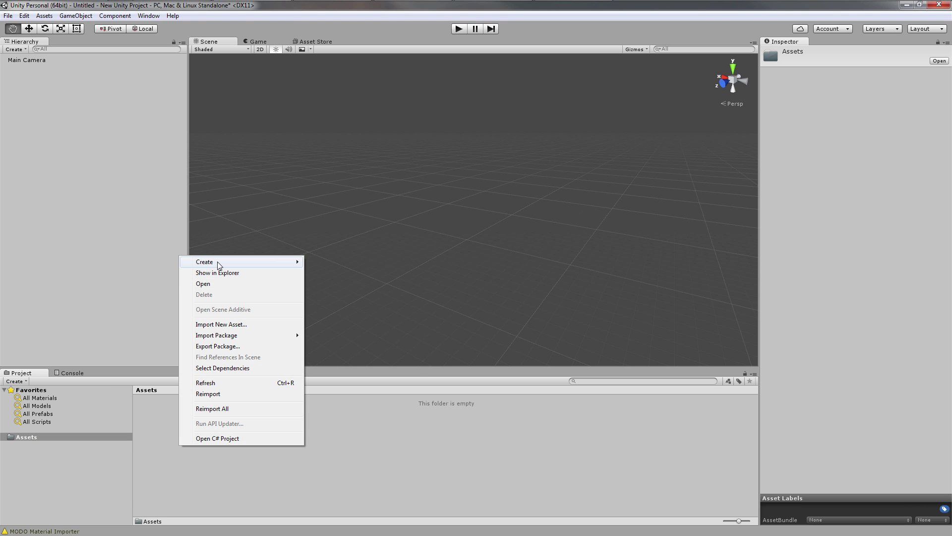
pyautogui.moveTo(220, 263)
pyautogui.click(327, 253)
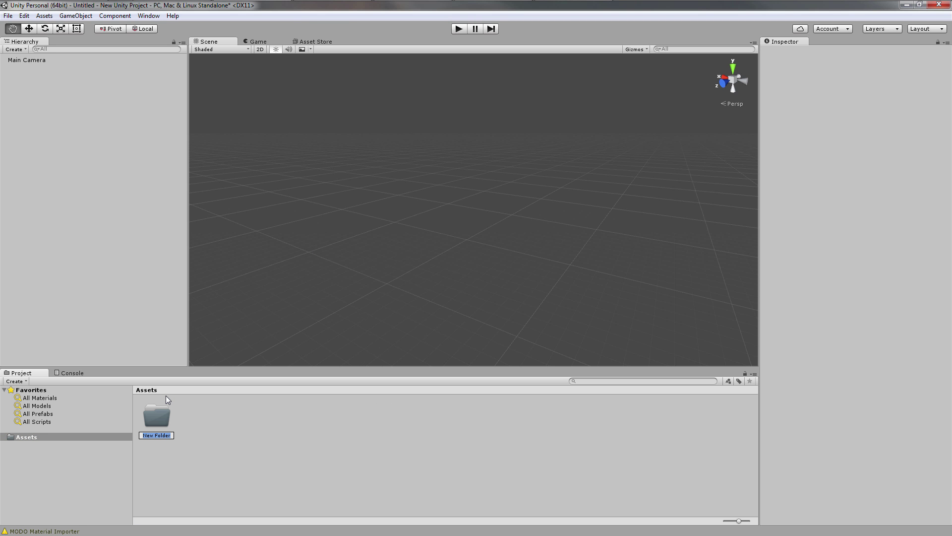
pyautogui.write('Editor')
pyautogui.press('Return')
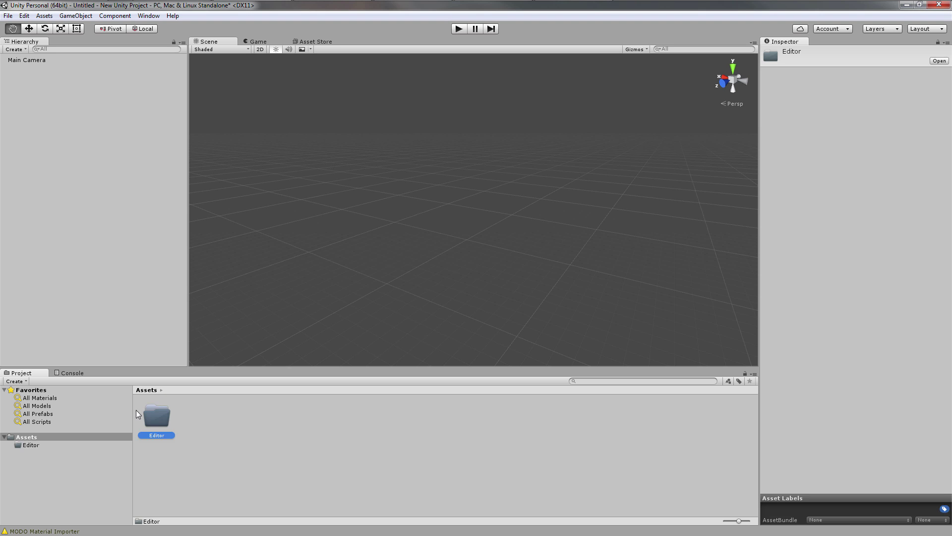
# - Import the MODOMaterialImporter.cs script into the Editor folder, then clear the selection
pyautogui.doubleClick(148, 410)
pyautogui.rightClick(152, 409)
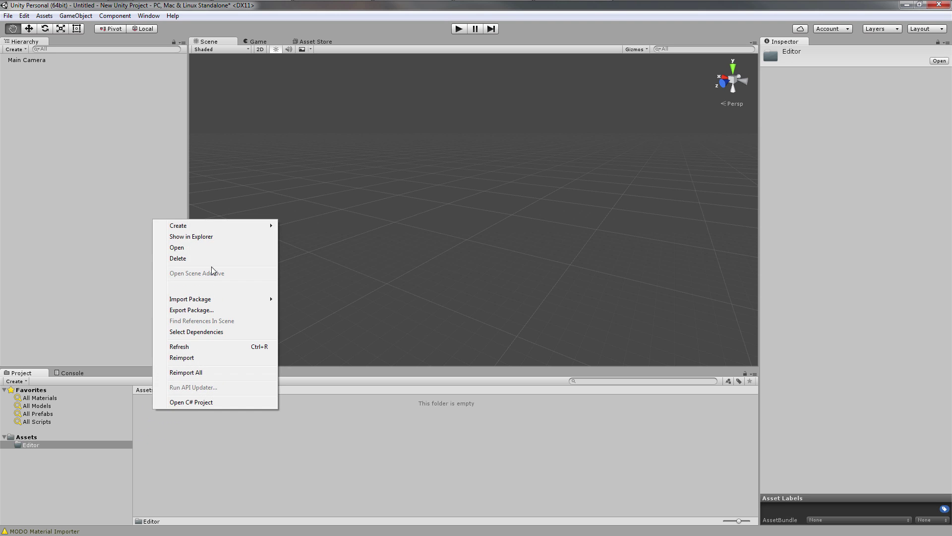
pyautogui.click(208, 288)
pyautogui.moveTo(260, 59); pyautogui.dragTo(326, 143)
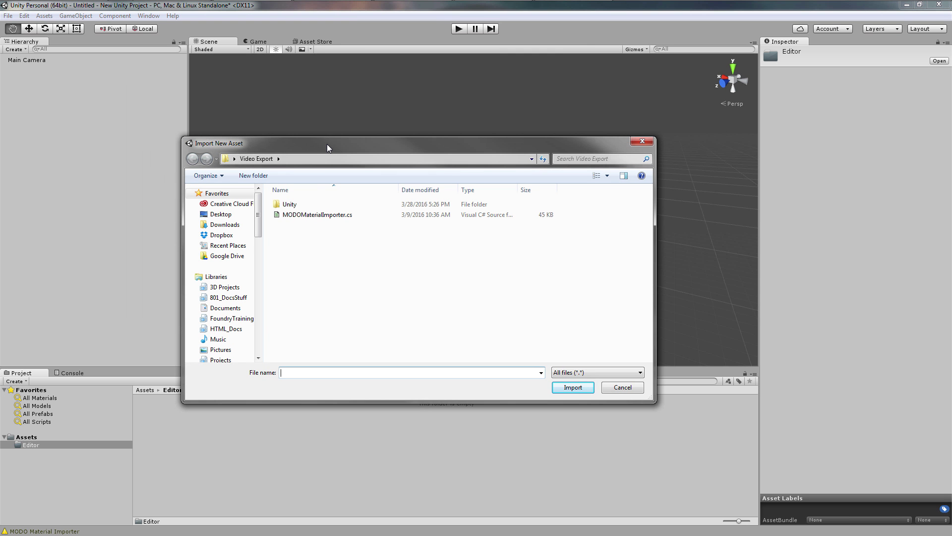
pyautogui.click(328, 215)
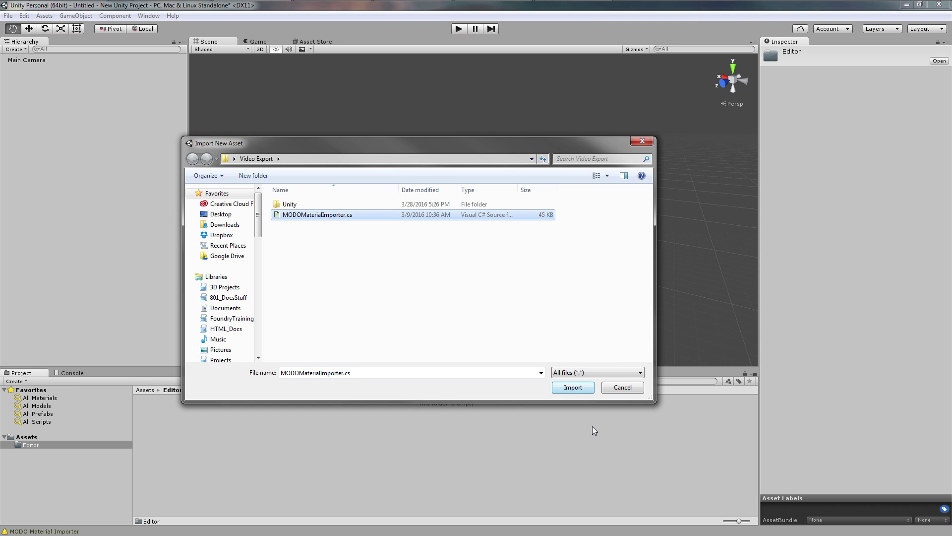
pyautogui.click(572, 387)
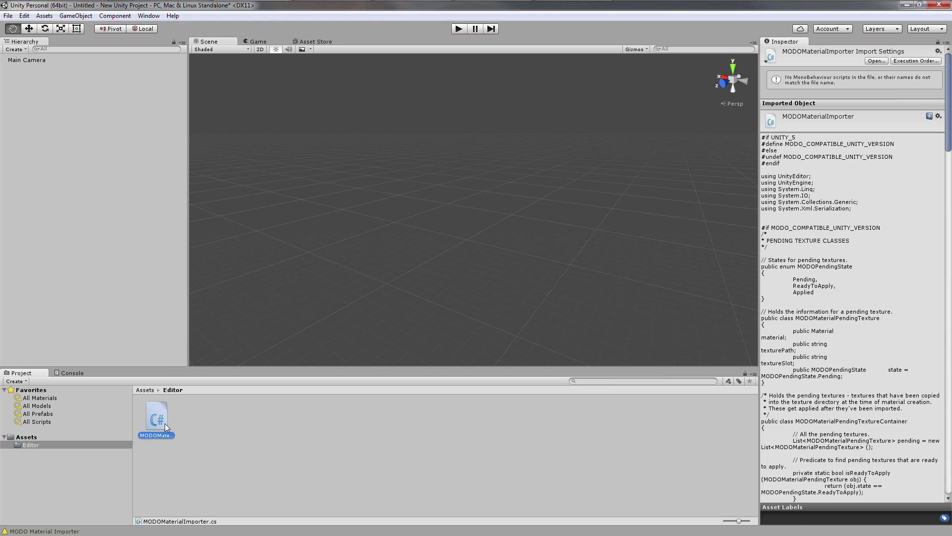
pyautogui.click(207, 402)
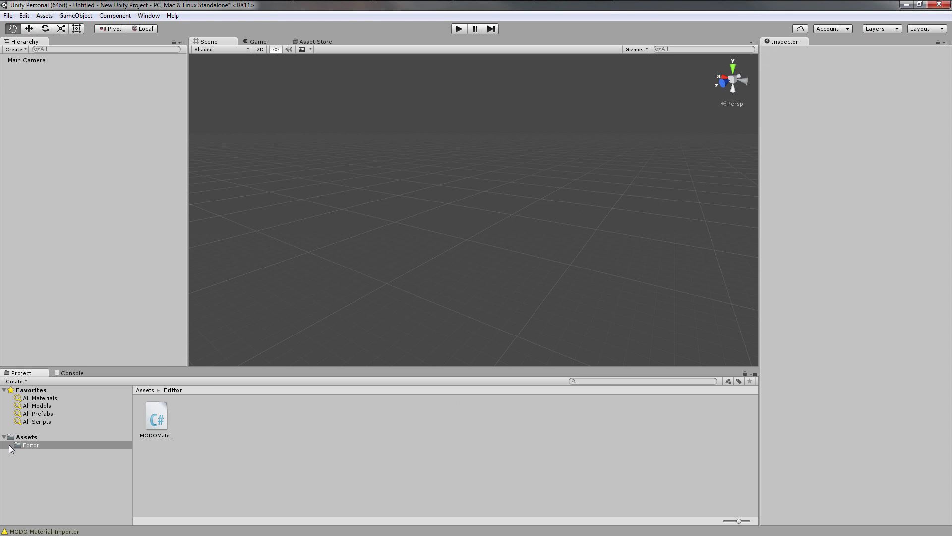
# - Import scifi_container_JD_unity.fbx into the top-level Assets folder
pyautogui.click(24, 437)
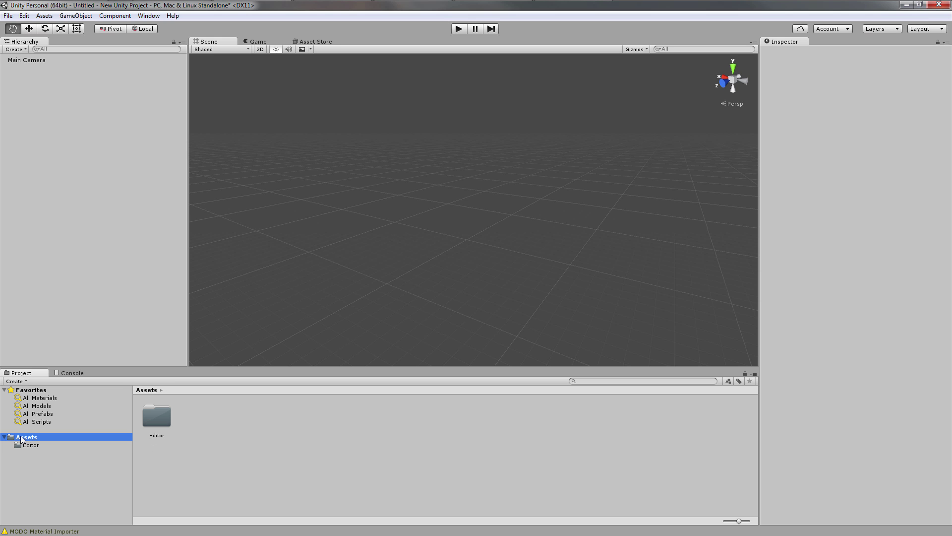
pyautogui.rightClick(266, 427)
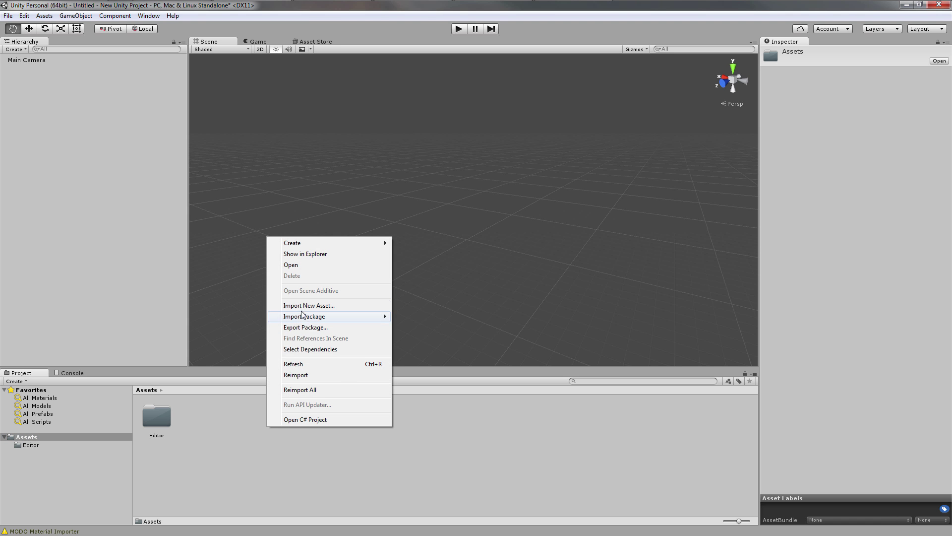
pyautogui.click(304, 305)
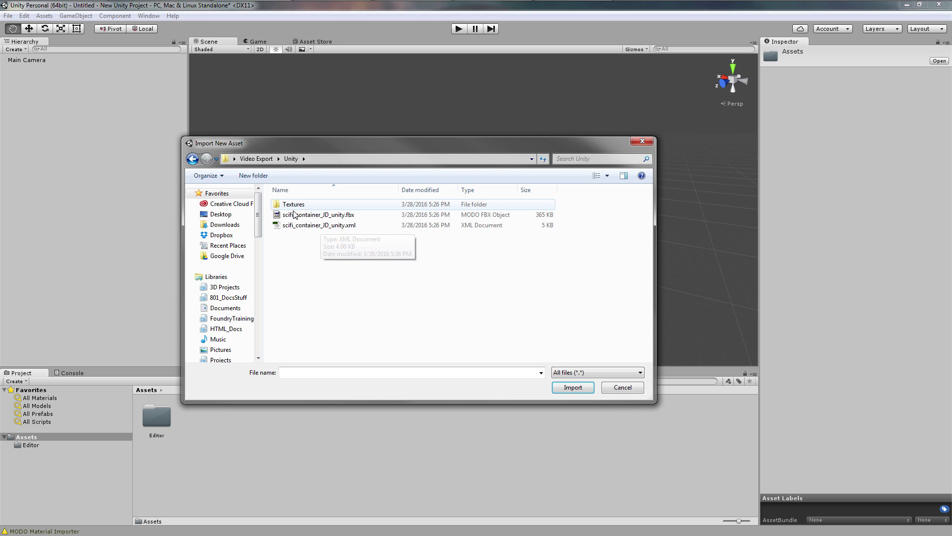
pyautogui.click(326, 216)
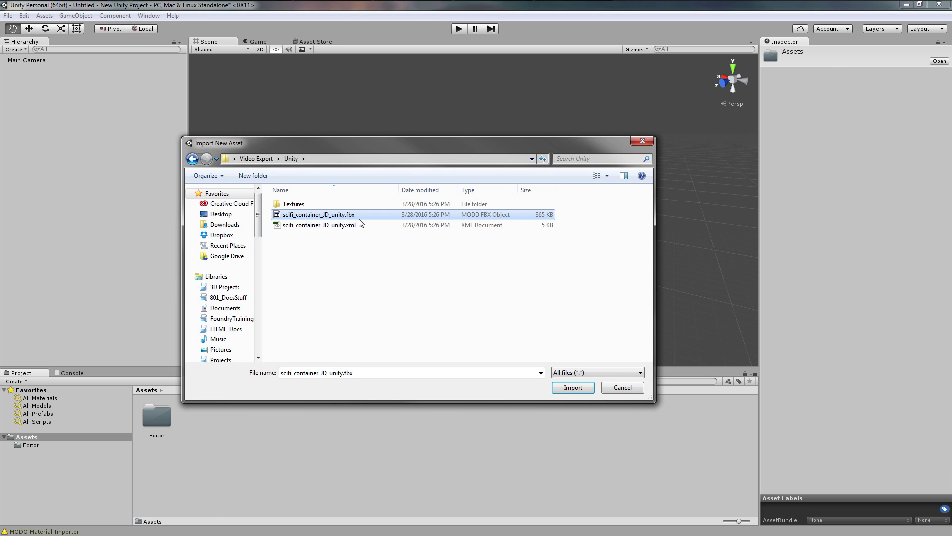
pyautogui.doubleClick(354, 219)
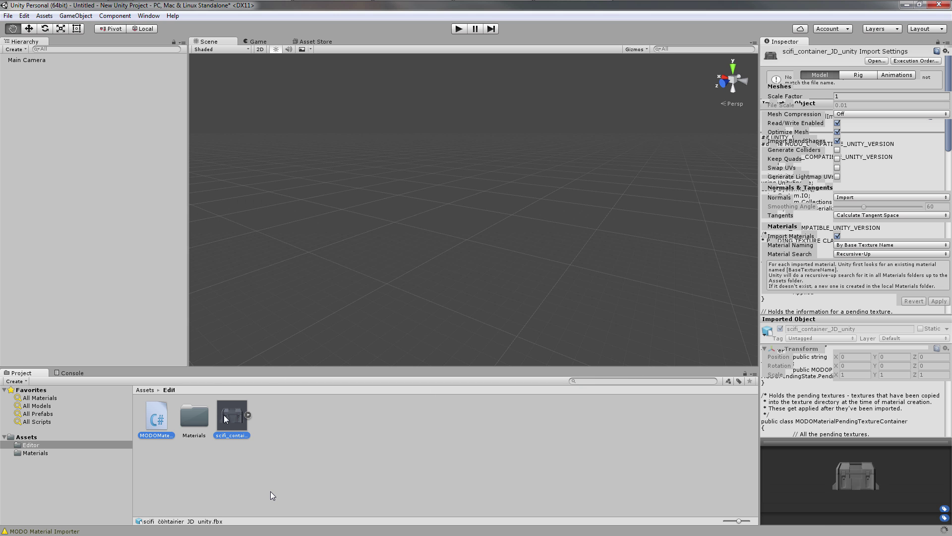
# - Place the crate model in the Scene view and orbit to face it
pyautogui.moveTo(230, 421); pyautogui.dragTo(474, 204)
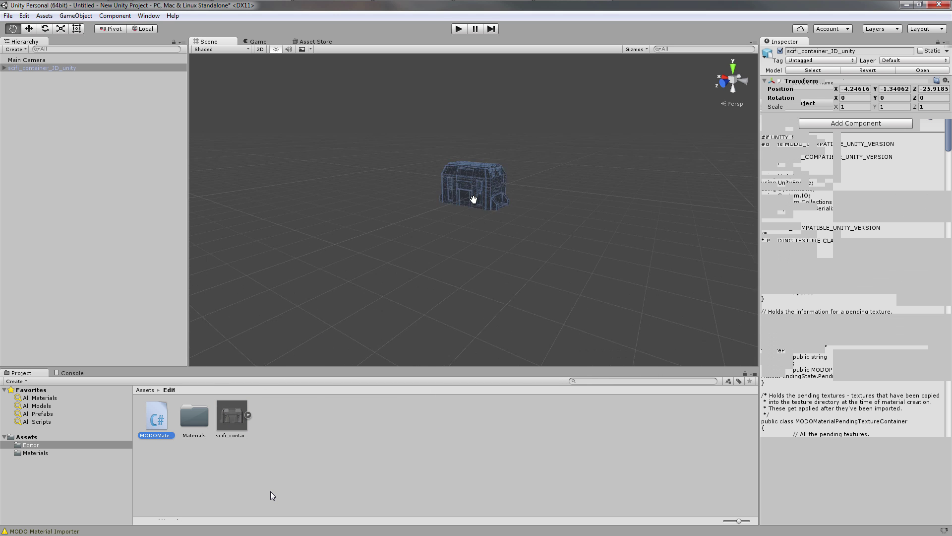
pyautogui.scroll(3, 477, 206)
pyautogui.keyDown('alt'); pyautogui.moveTo(427, 270); pyautogui.dragTo(463, 298); pyautogui.keyUp('alt')
pyautogui.click(463, 298)
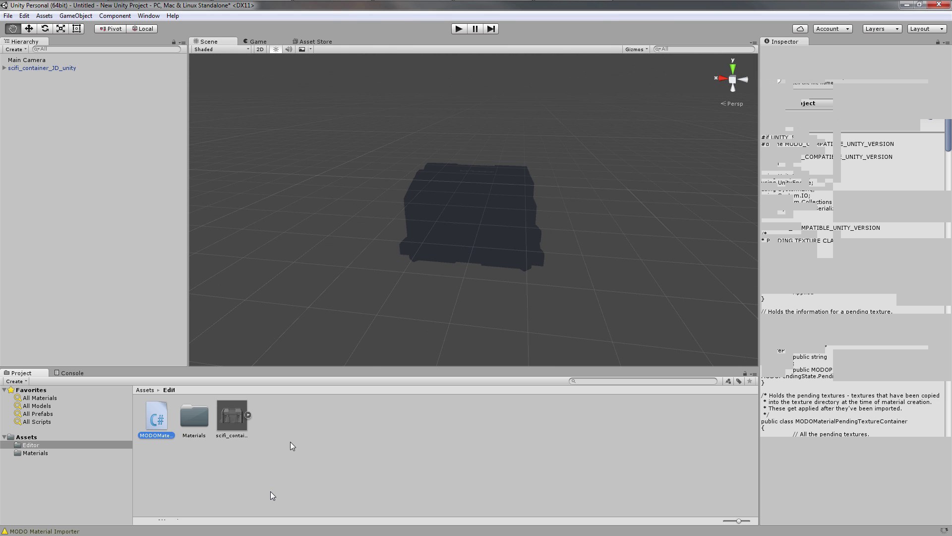
# - Import scifi_container_JD_unity.xml so the crate receives its textures
pyautogui.rightClick(275, 414)
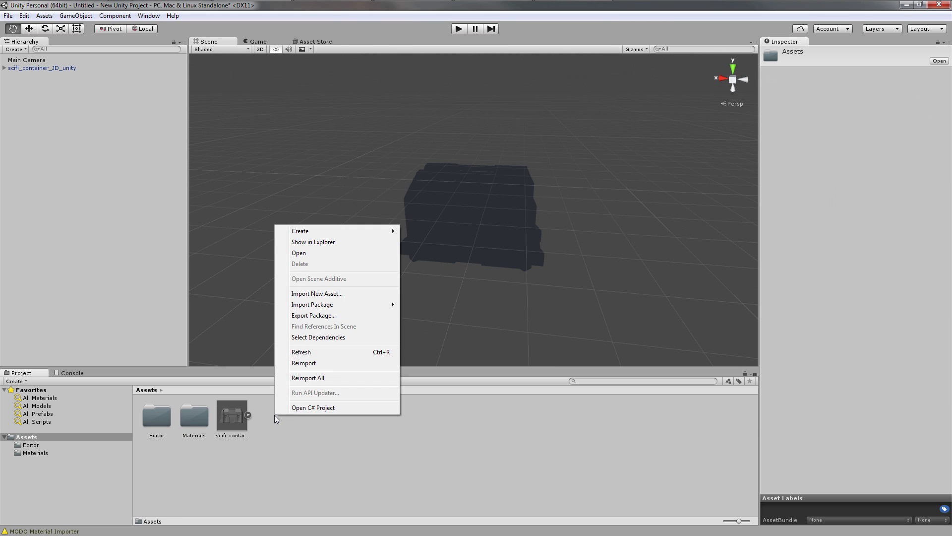
pyautogui.click(318, 294)
pyautogui.click(317, 226)
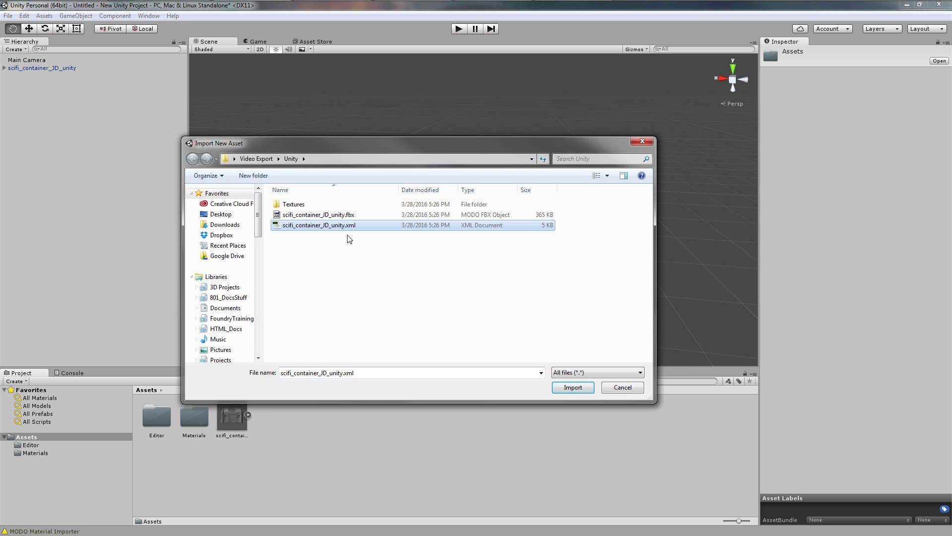
pyautogui.click(565, 389)
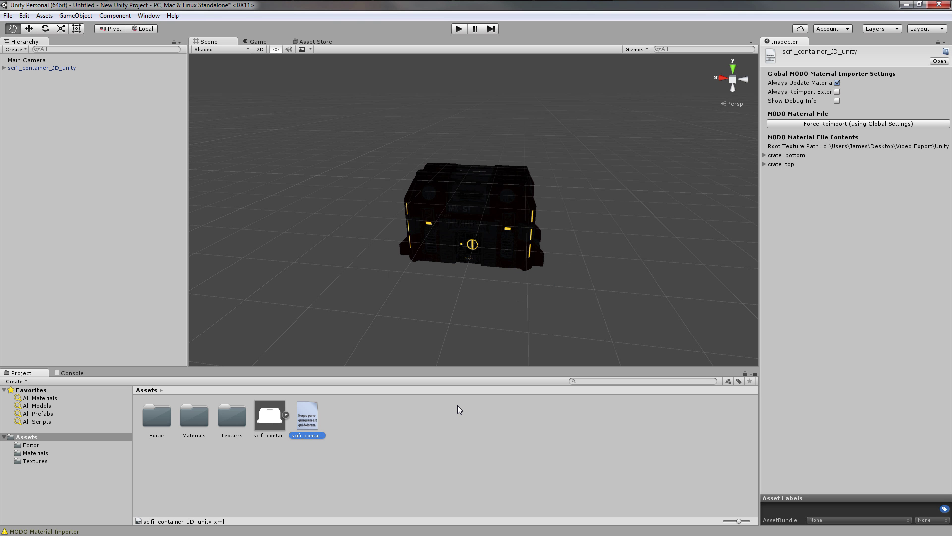
# - Raise the crate along Y to about 0.107 with the Move tool
pyautogui.keyDown('alt'); pyautogui.moveTo(502, 298); pyautogui.dragTo(469, 237); pyautogui.keyUp('alt')
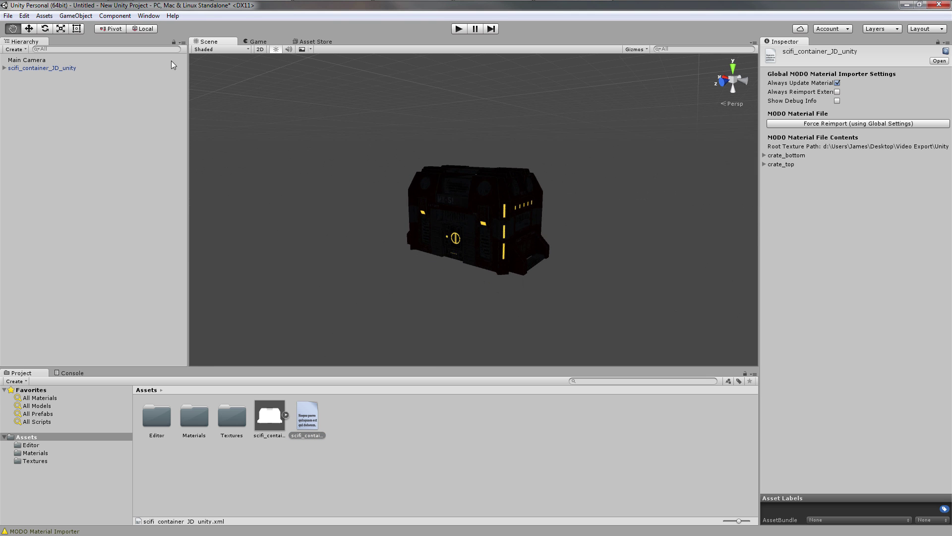
pyautogui.click(28, 29)
pyautogui.click(456, 220)
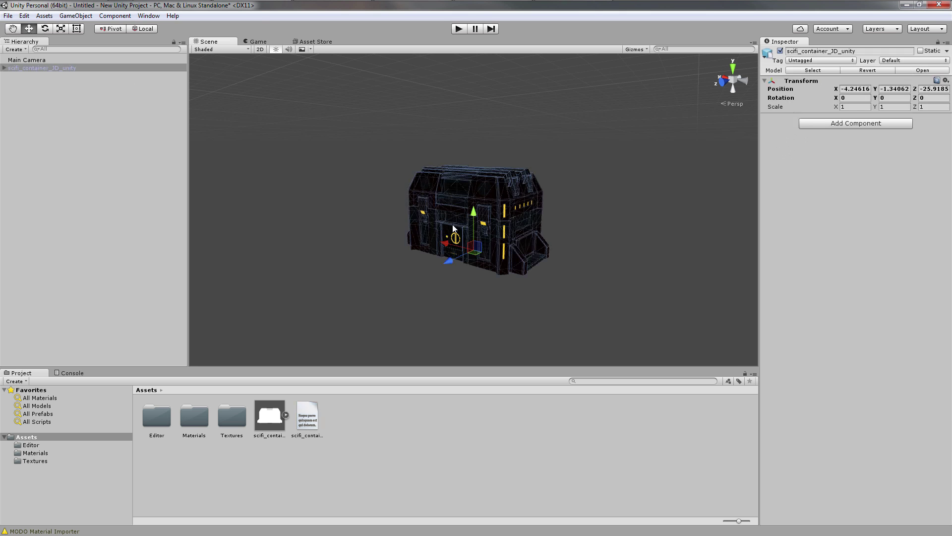
pyautogui.moveTo(473, 222); pyautogui.dragTo(526, 198)
pyautogui.press('f')
pyautogui.moveTo(474, 212); pyautogui.dragTo(474, 207)
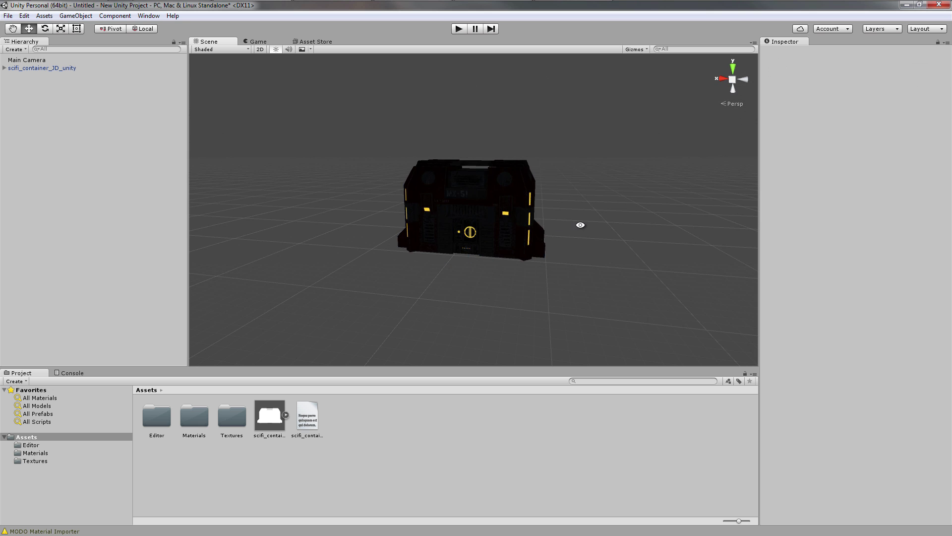
# - Add a Directional Light to the scene from the Hierarchy
pyautogui.keyDown('alt'); pyautogui.moveTo(582, 246); pyautogui.dragTo(520, 89); pyautogui.keyUp('alt')
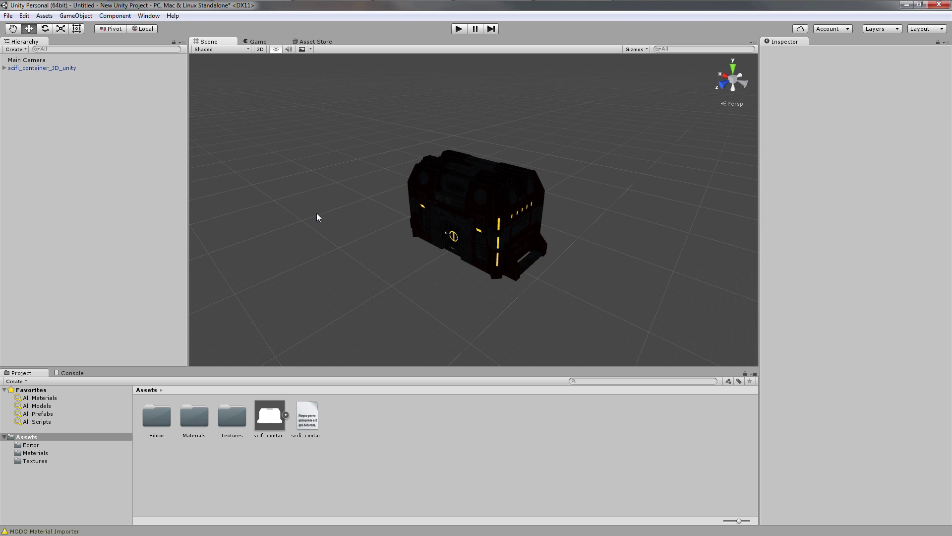
pyautogui.rightClick(41, 113)
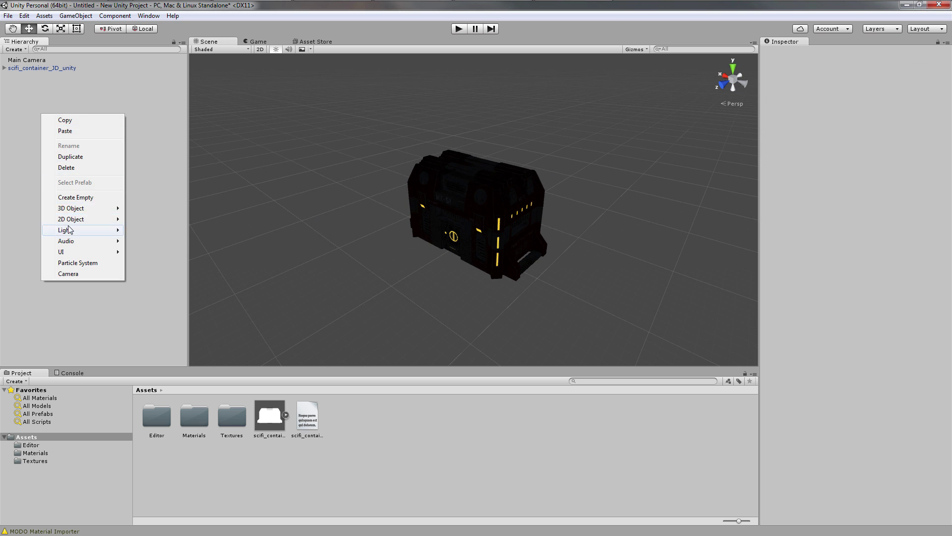
pyautogui.moveTo(69, 231)
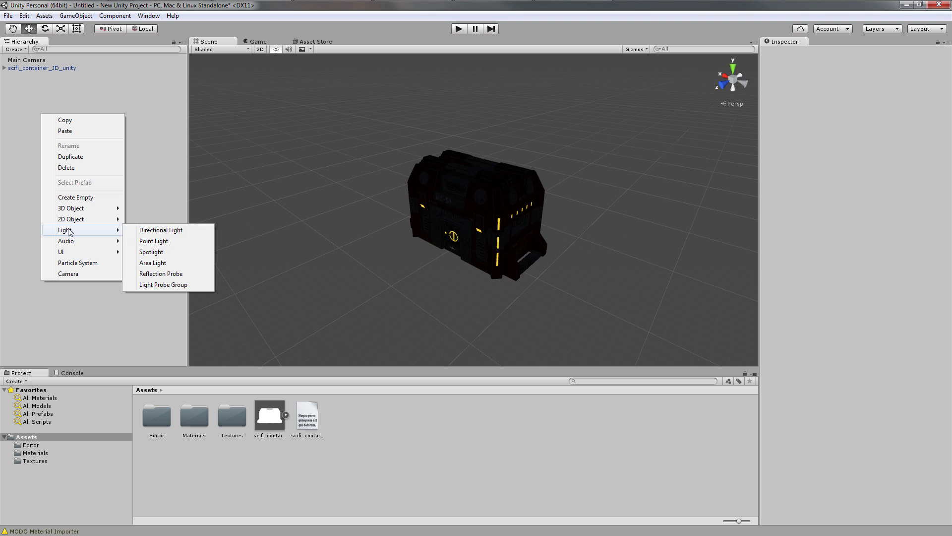
pyautogui.click(150, 235)
# - Raise the directional light's intensity to about 2.07 to brighten the crate
pyautogui.keyDown('alt'); pyautogui.moveTo(453, 292); pyautogui.dragTo(448, 127); pyautogui.keyUp('alt')
pyautogui.press('e')
pyautogui.scroll(5, 519, 201)
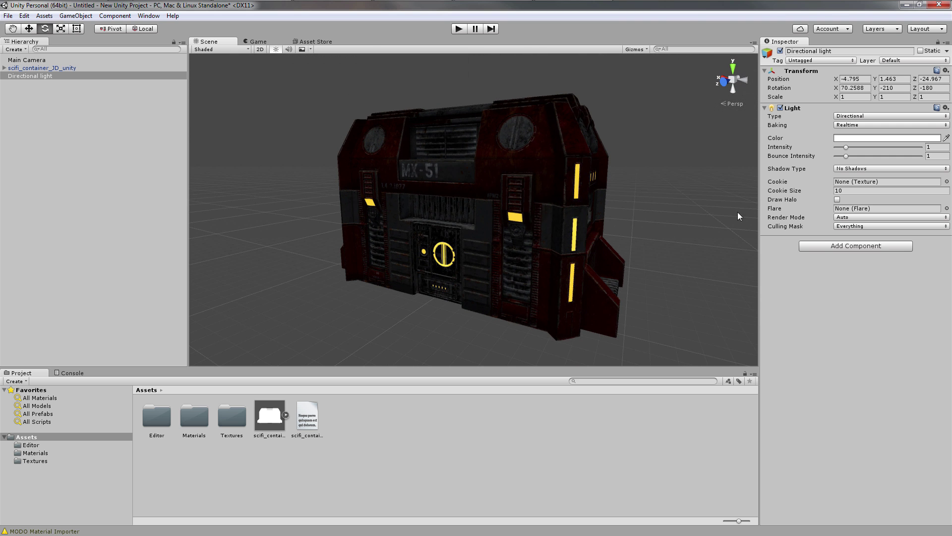
pyautogui.moveTo(847, 148); pyautogui.dragTo(862, 152)
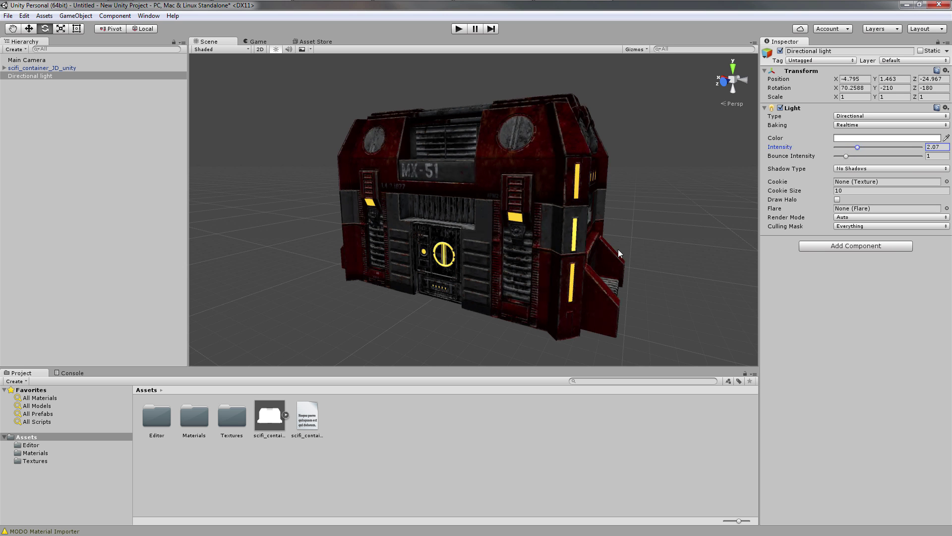
pyautogui.click(644, 234)
pyautogui.keyDown('alt'); pyautogui.moveTo(659, 226); pyautogui.dragTo(630, 239); pyautogui.keyUp('alt')
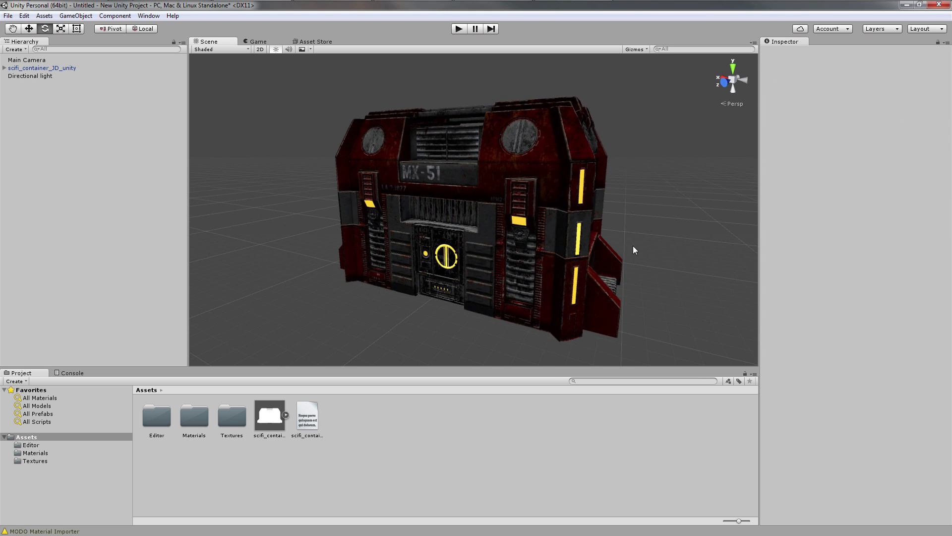